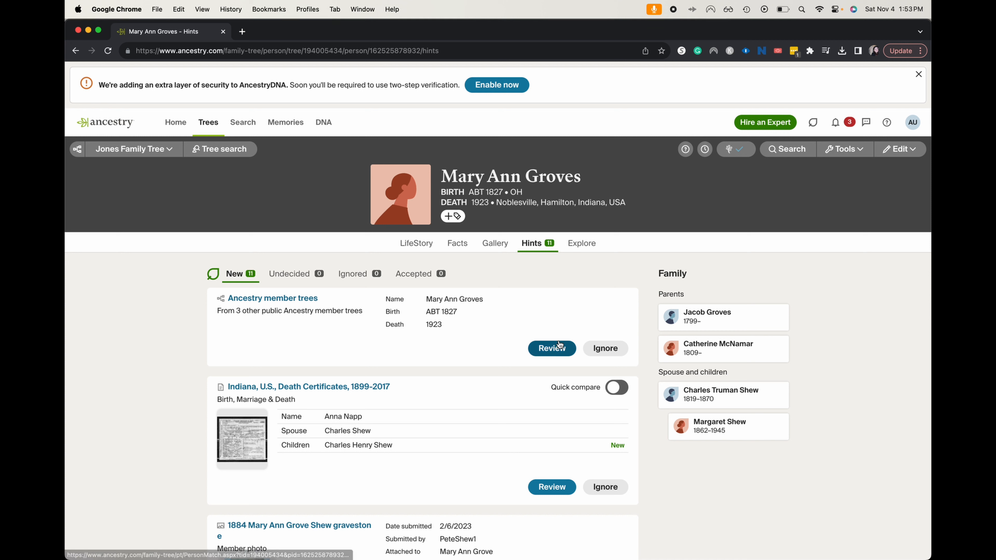
Open the Ancestry member trees hint for review
left_click_drag(217, 310, 335, 323)
left_click(334, 321)
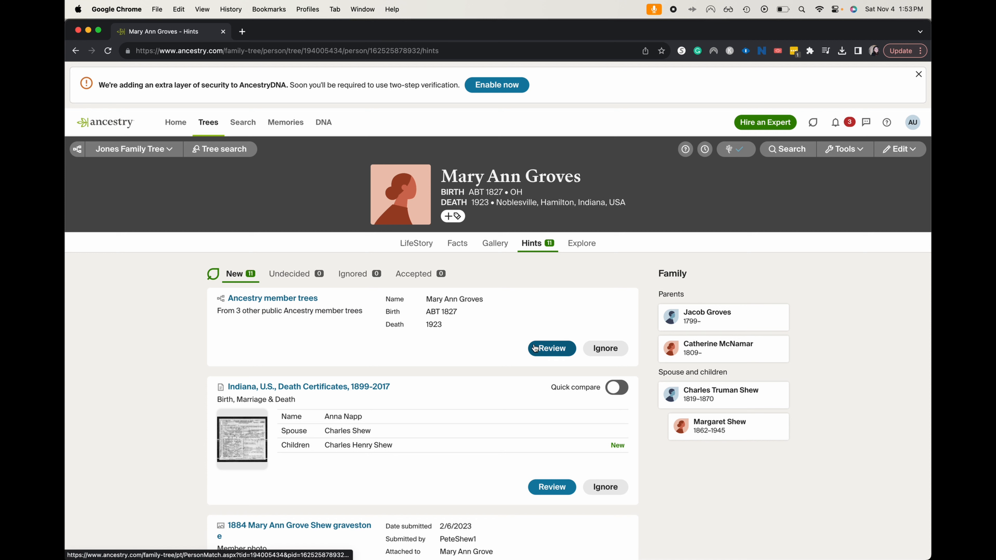
left_click(541, 349)
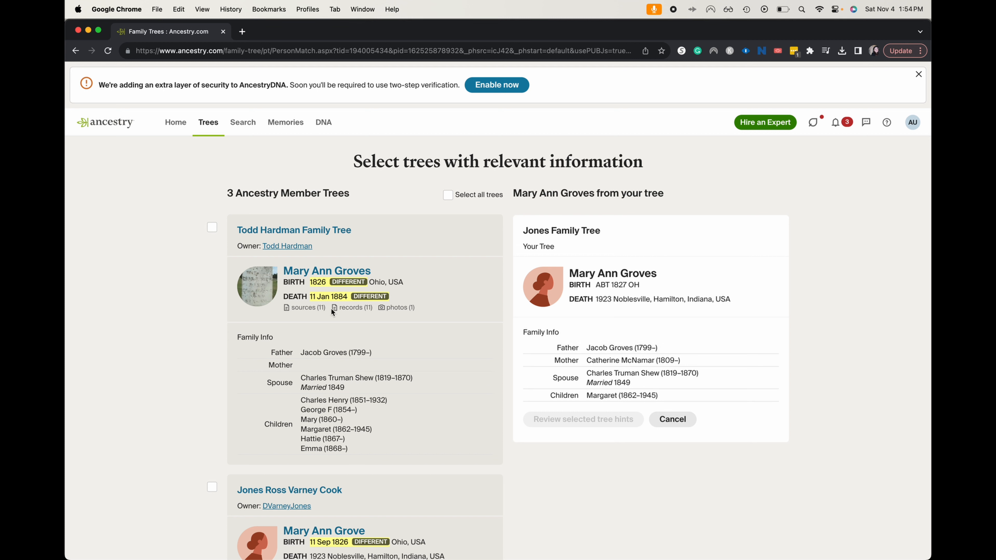
Compare the birth, death, parents, spouse and children in the three suggested member trees with the ancestor's details in the own tree
scroll(373, 435, "down", 2)
scroll(373, 435, "down", 2)
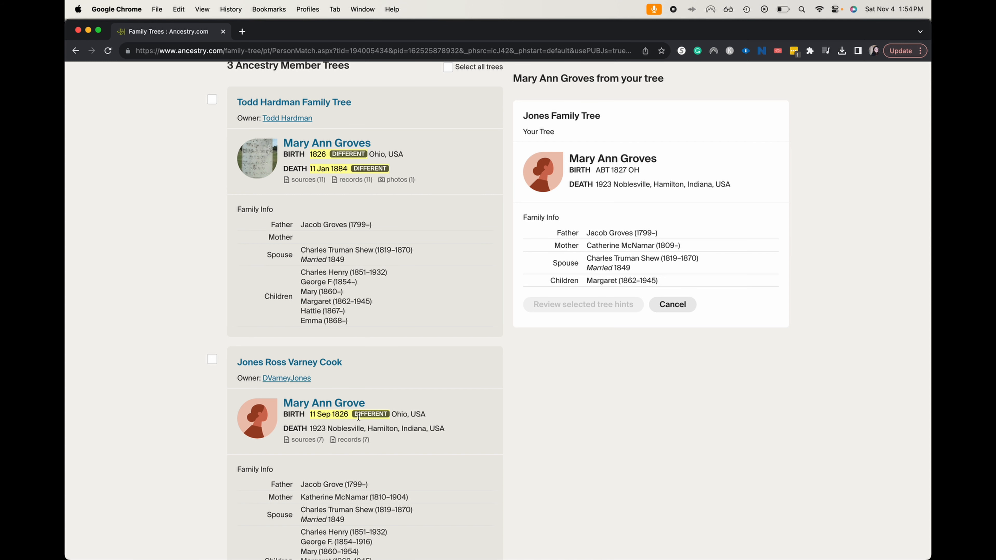
scroll(382, 447, "down", 6)
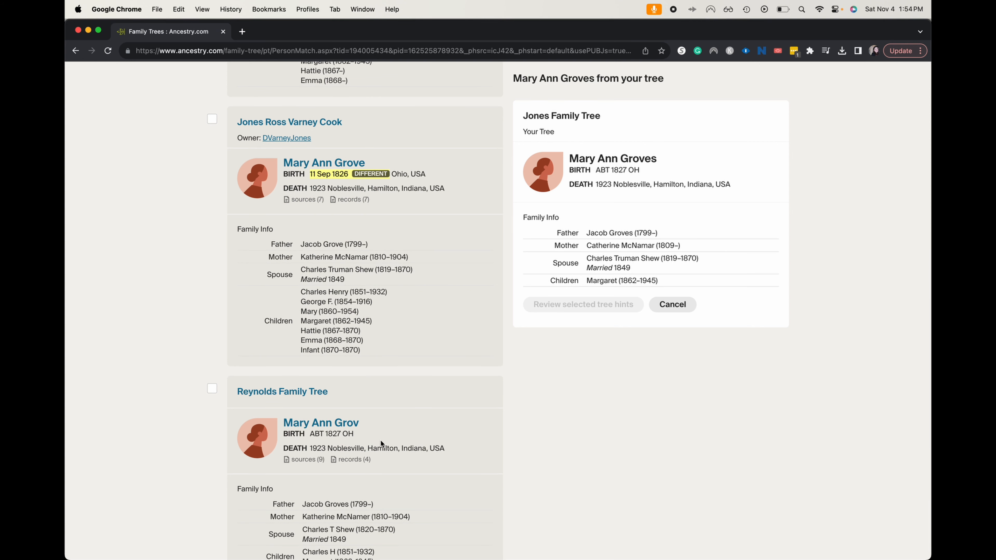
scroll(294, 445, "down", 2)
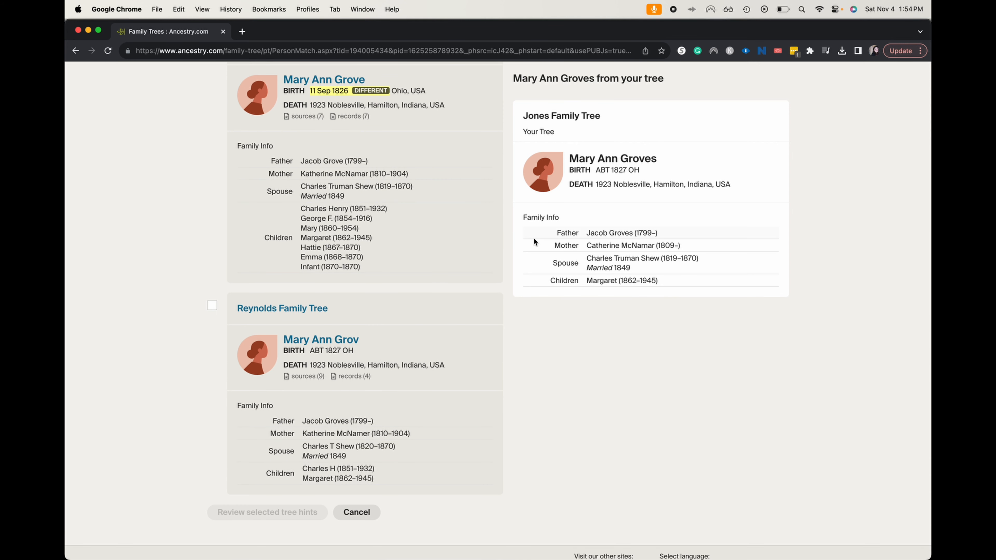
scroll(533, 238, "up", 3)
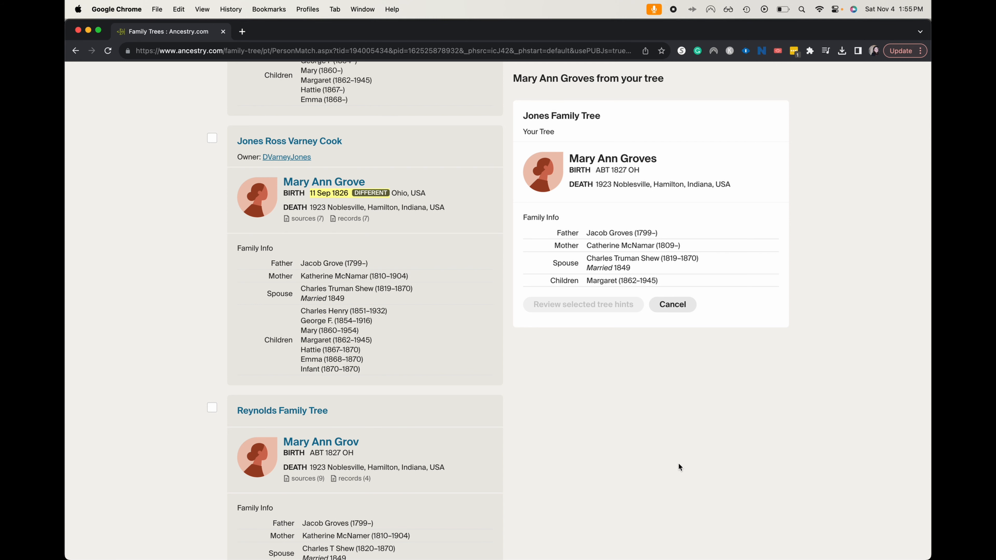
scroll(521, 353, "up", 6)
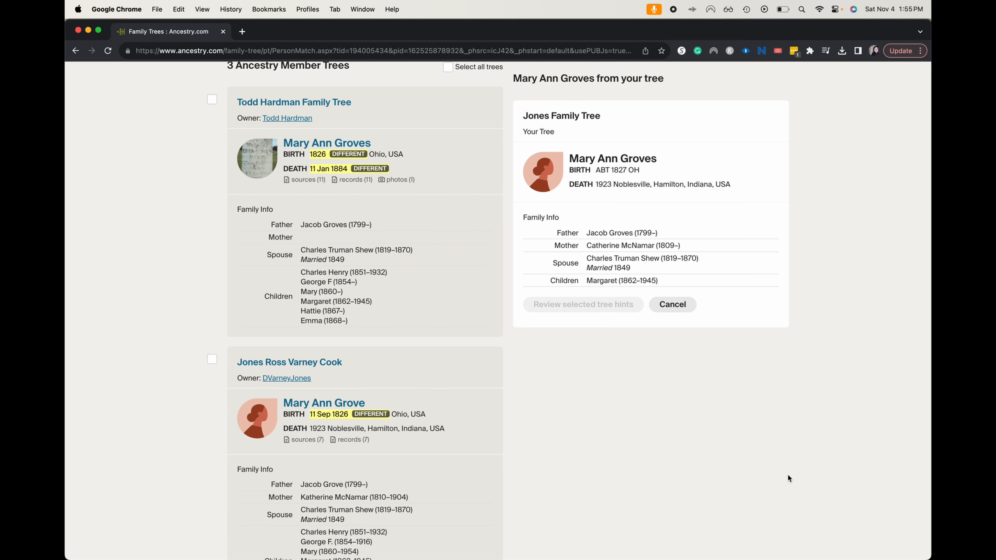
scroll(787, 476, "down", 3)
scroll(786, 476, "up", 1)
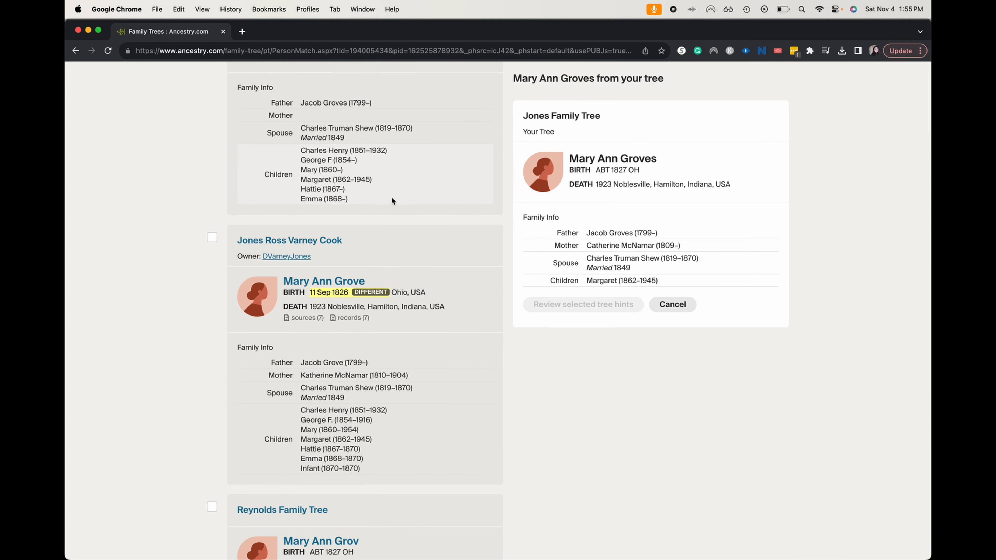
scroll(392, 196, "up", 1)
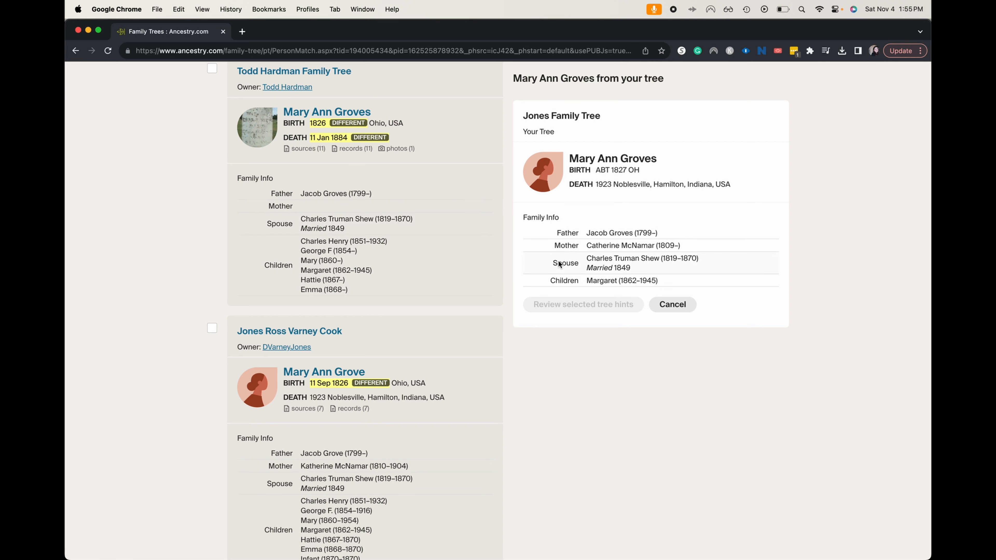
scroll(610, 243, "down", 3)
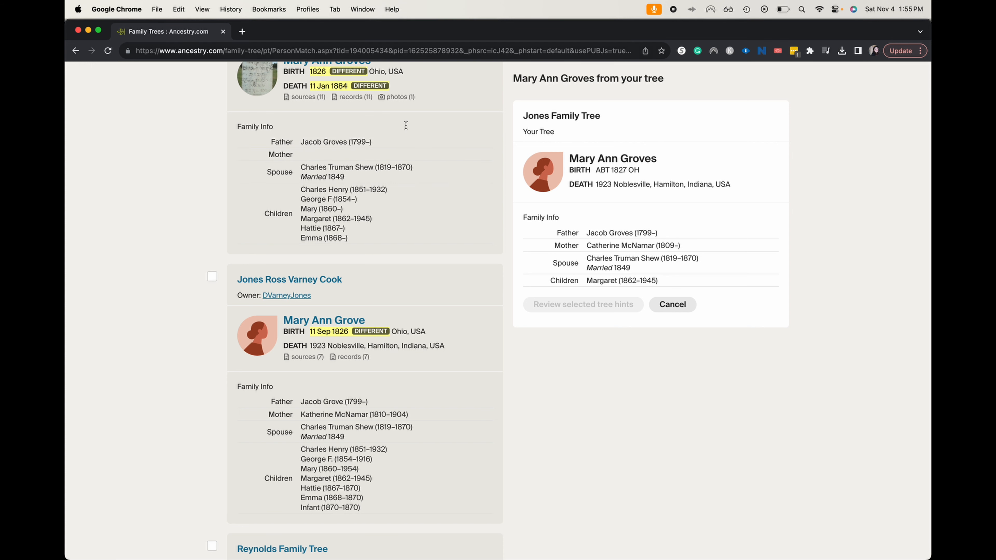
scroll(408, 228, "up", 5)
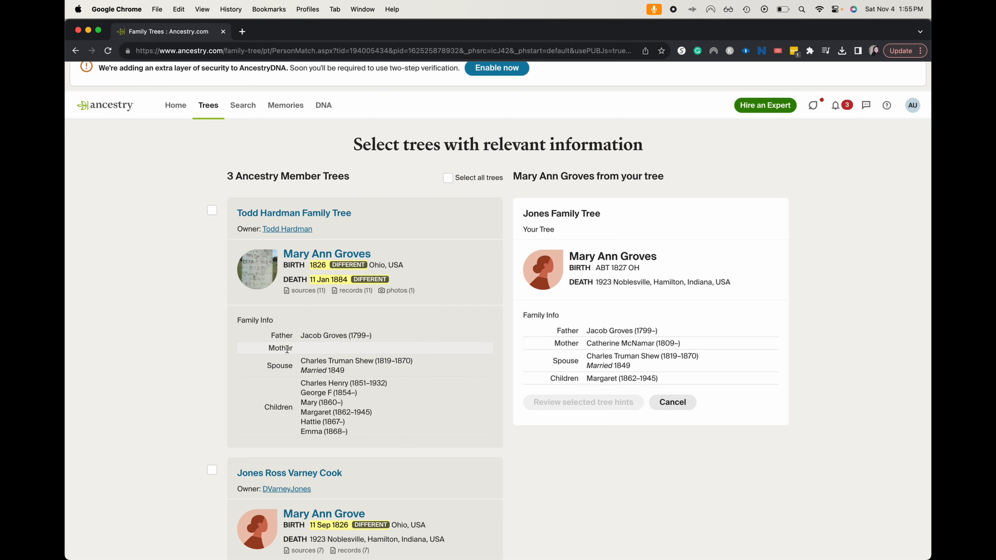
Select only the second member tree, the one listing a full birth date and both parents, and review its hints
left_click(212, 466)
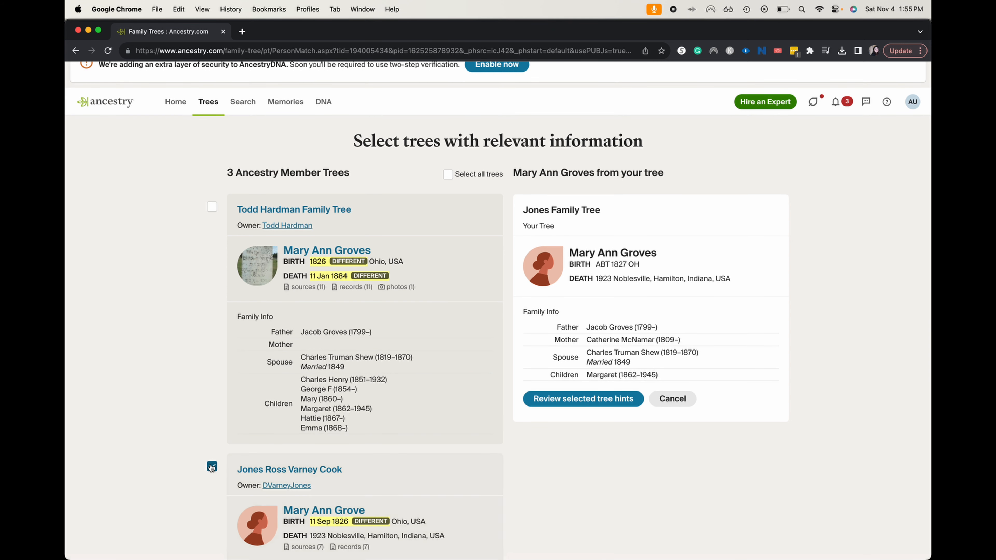
scroll(211, 467, "down", 3)
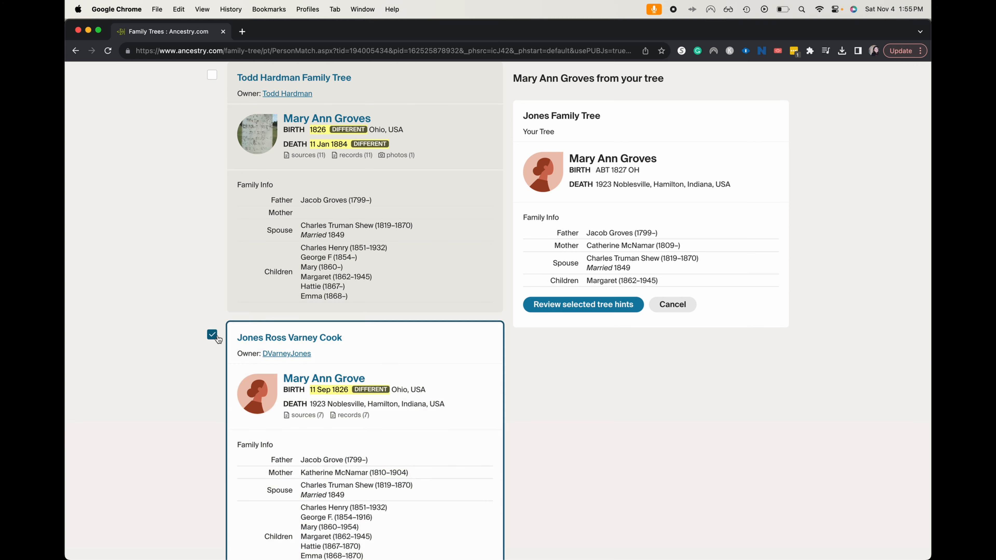
left_click(584, 308)
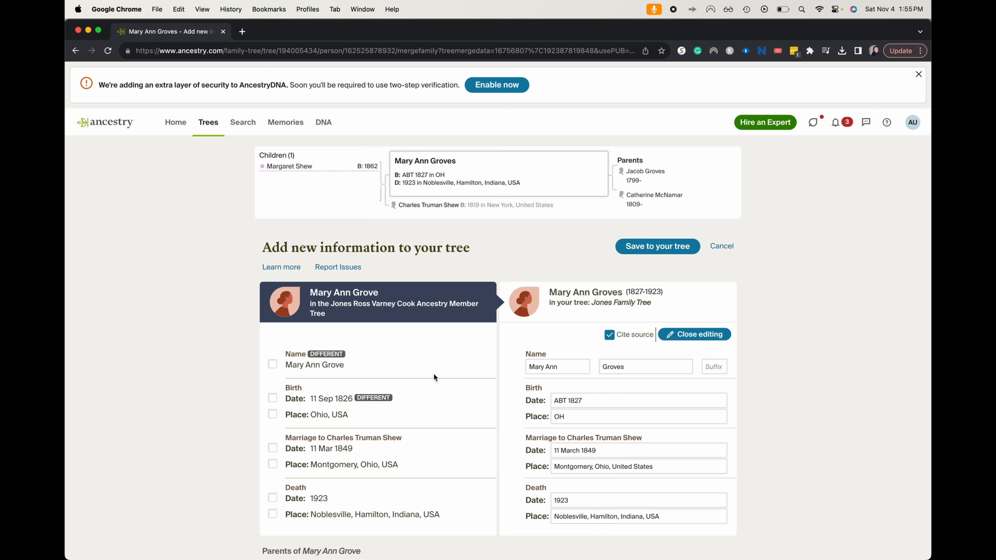
Accept the member tree's full birth date and the birth place Ohio, USA as preferred facts for the main ancestor
left_click(273, 398)
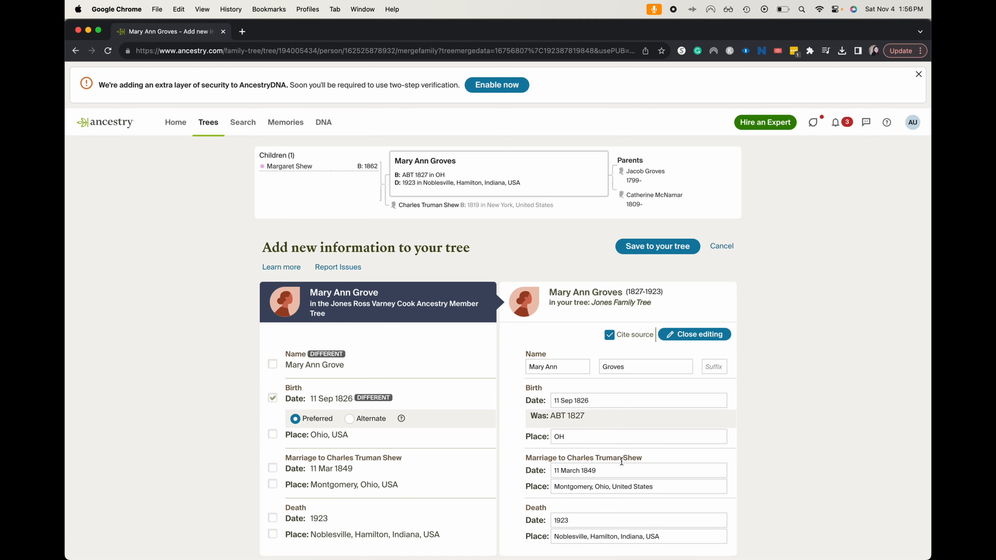
left_click(272, 435)
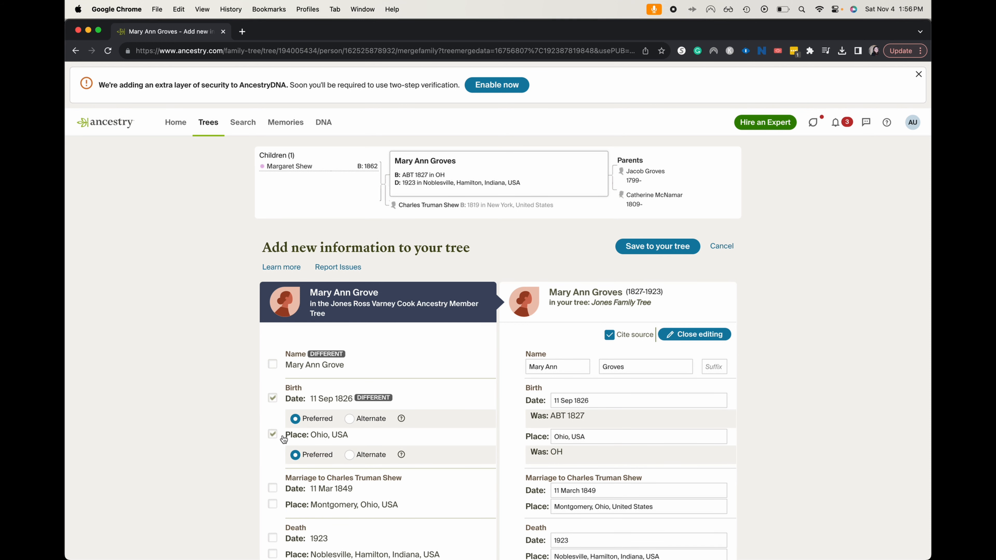
Include the ancestor's father and mother from the member tree in the information being added
scroll(739, 457, "down", 5)
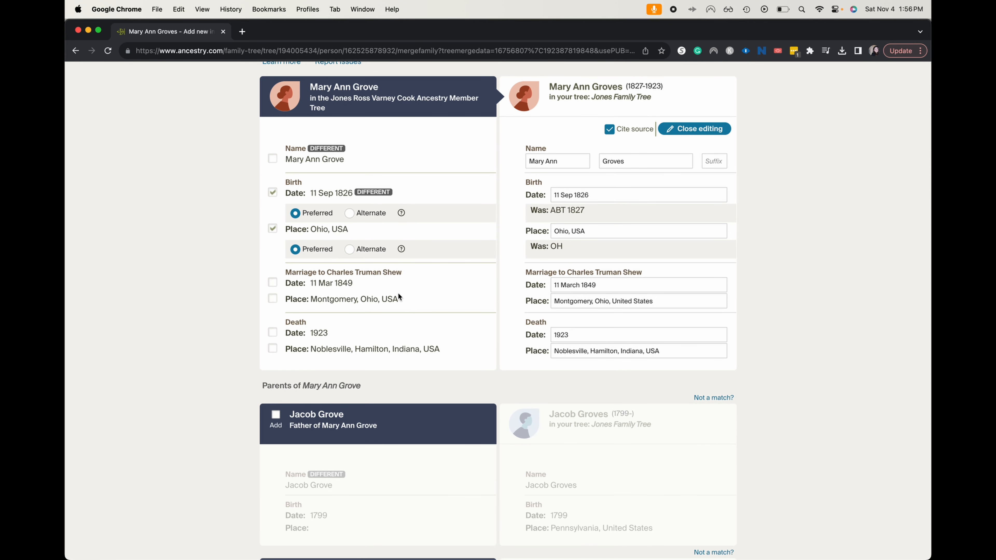
left_click(275, 414)
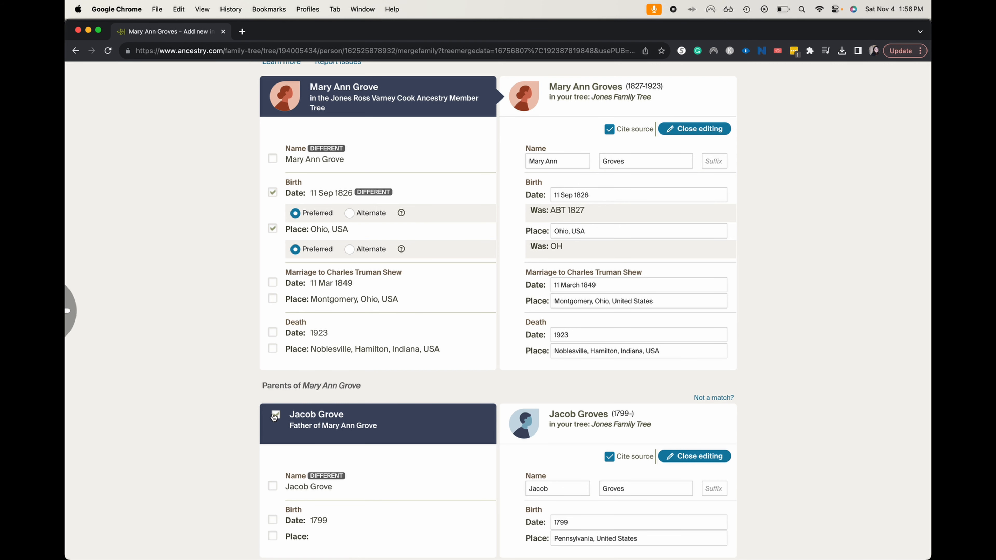
scroll(226, 412, "down", 6)
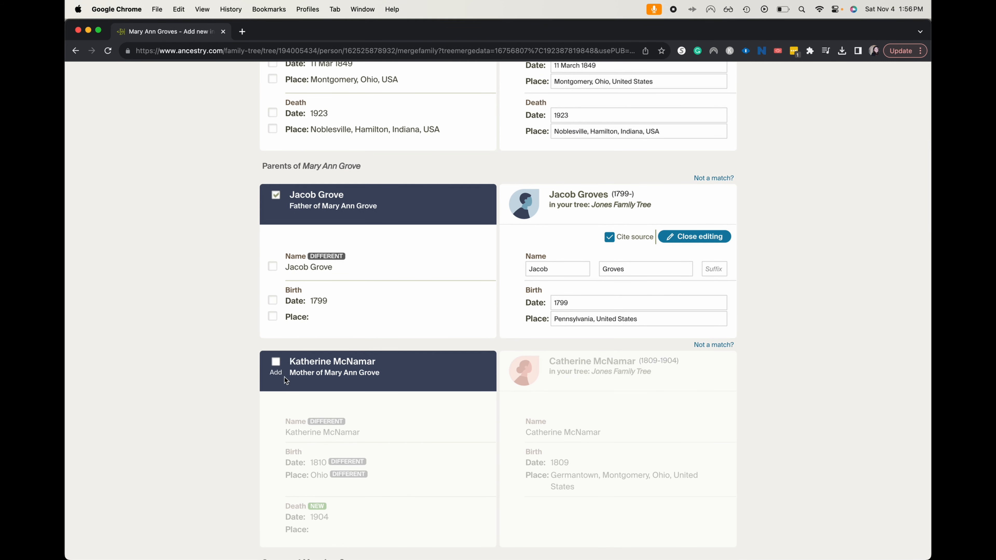
left_click(275, 362)
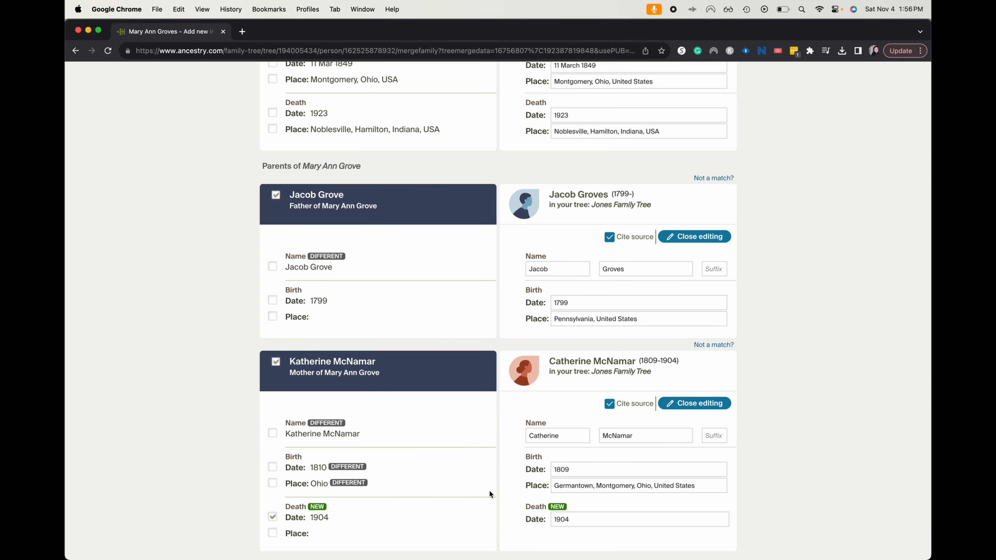
Include the husband from the member tree and accept Onondaga County, New York, USA as his preferred birth place
scroll(486, 491, "down", 2)
scroll(483, 490, "down", 1)
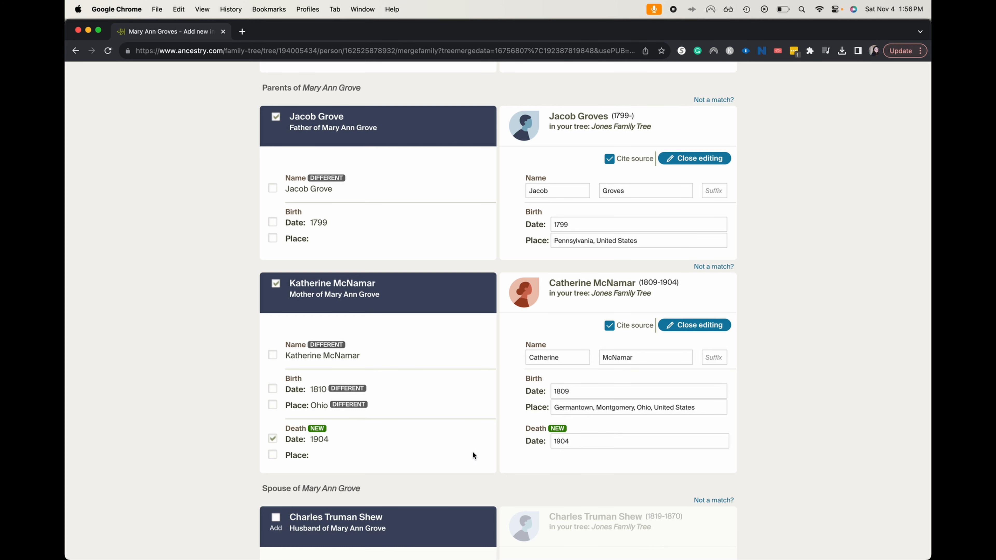
scroll(473, 455, "down", 3)
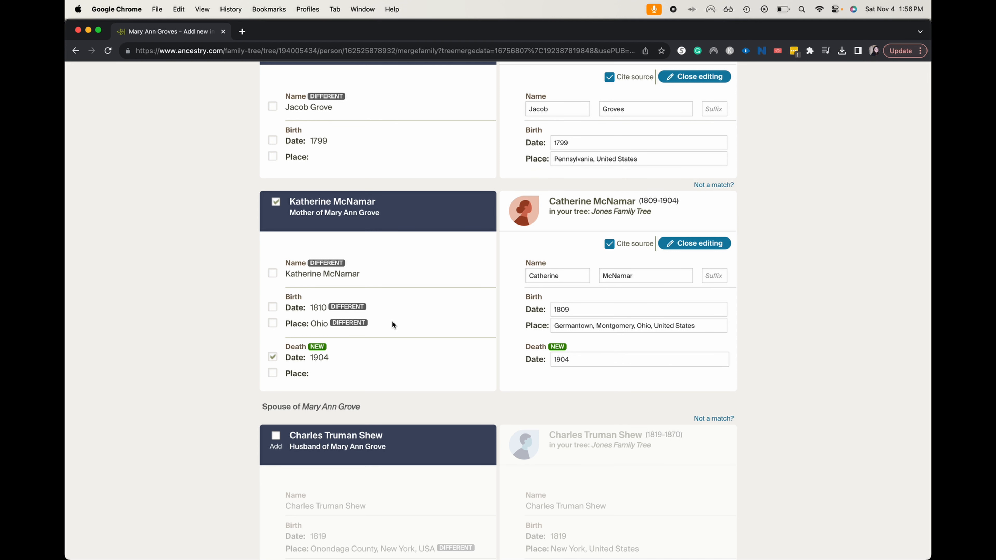
scroll(391, 320, "down", 5)
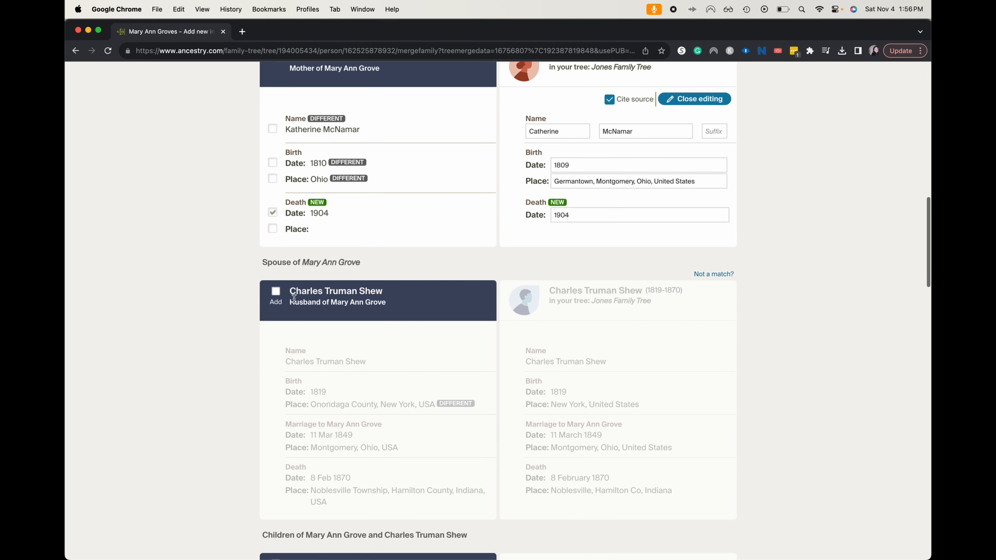
left_click(276, 292)
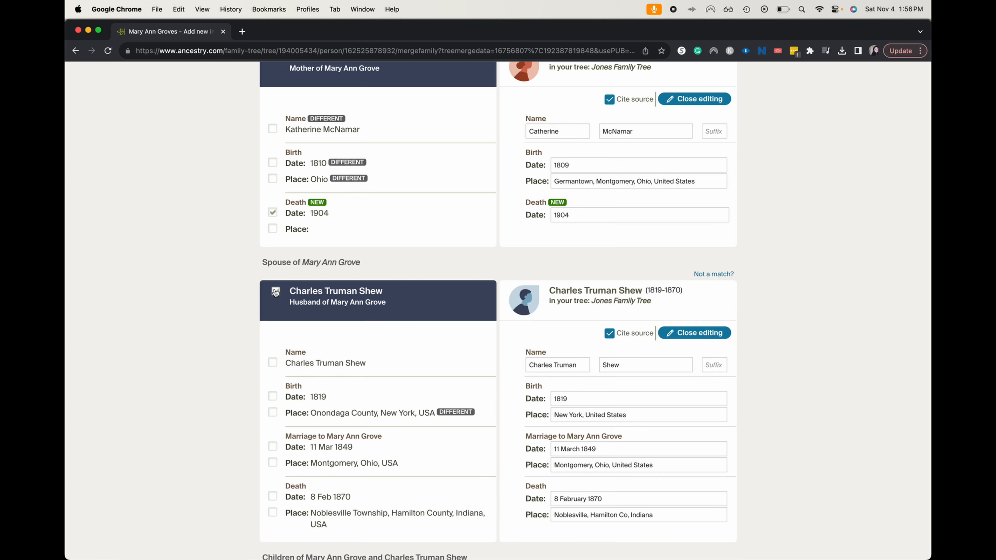
scroll(392, 321, "down", 1)
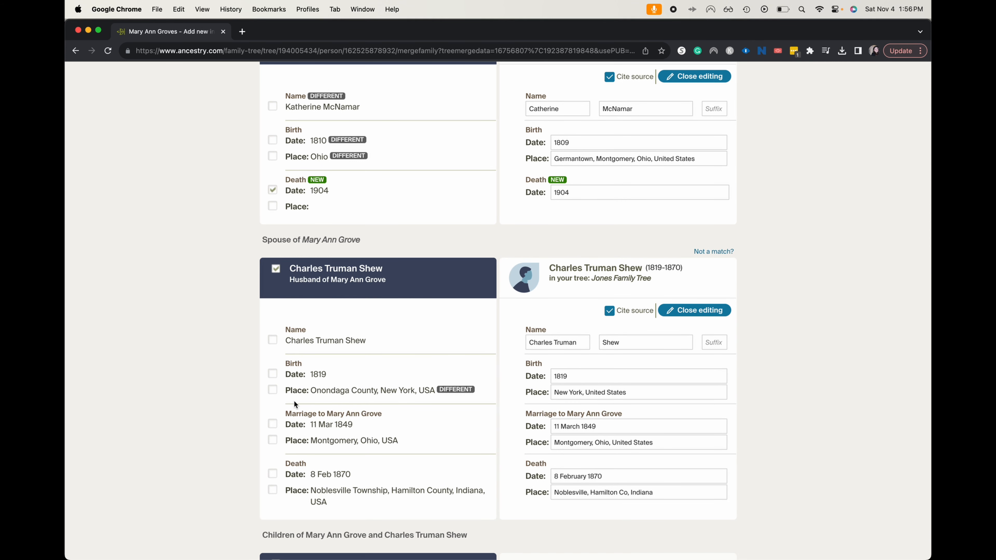
left_click(273, 391)
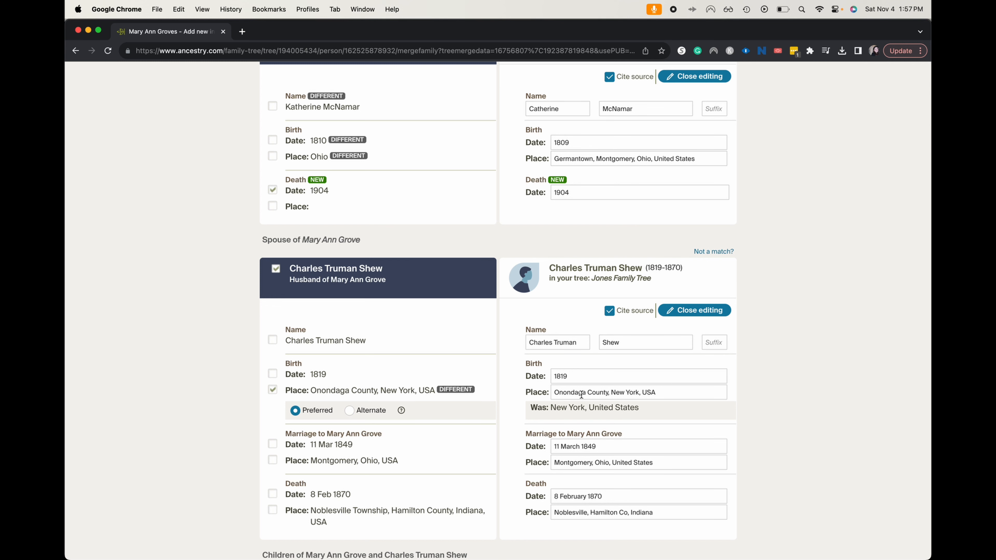
Include the couple's first three children, two sons and a daughter, as new people in the tree
scroll(581, 394, "down", 3)
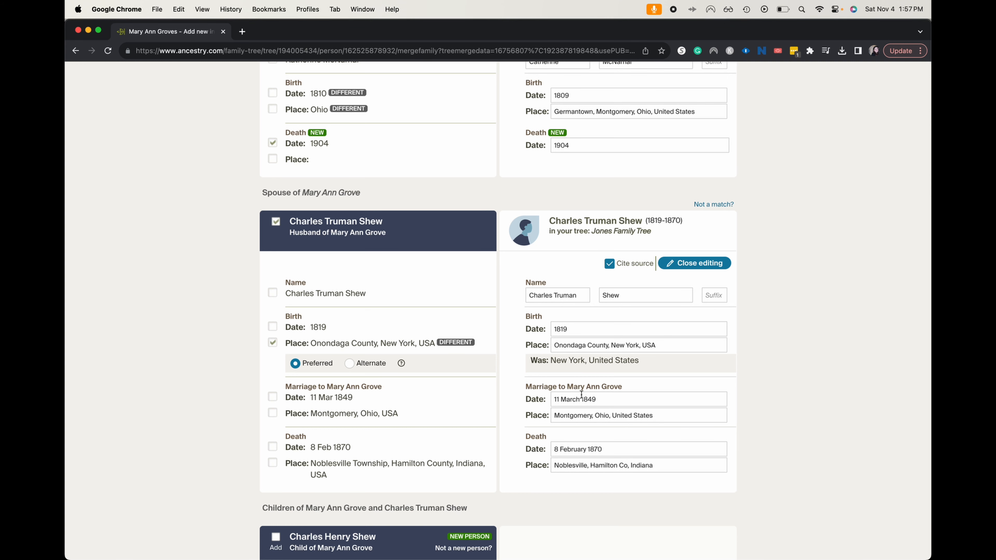
scroll(580, 394, "down", 10)
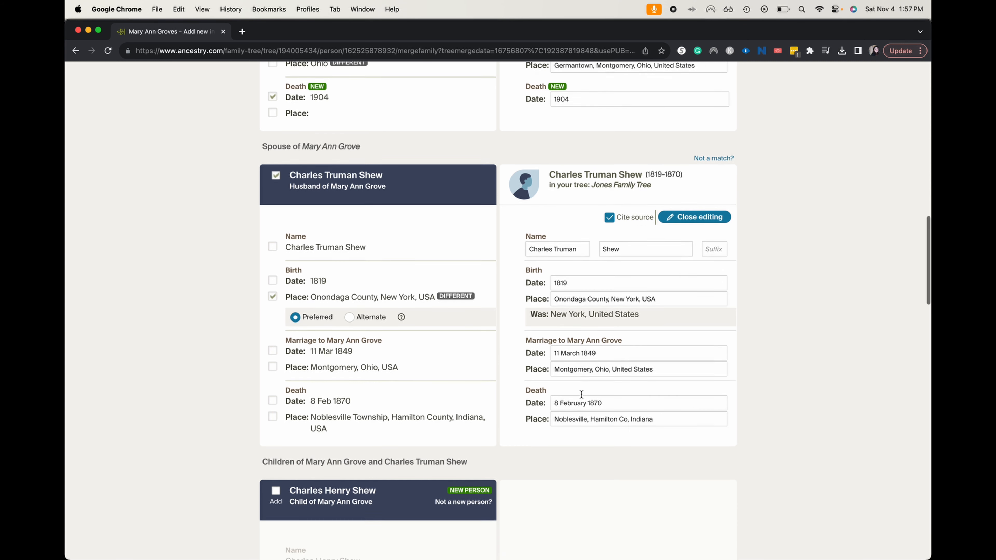
left_click(276, 325)
scroll(304, 376, "down", 3)
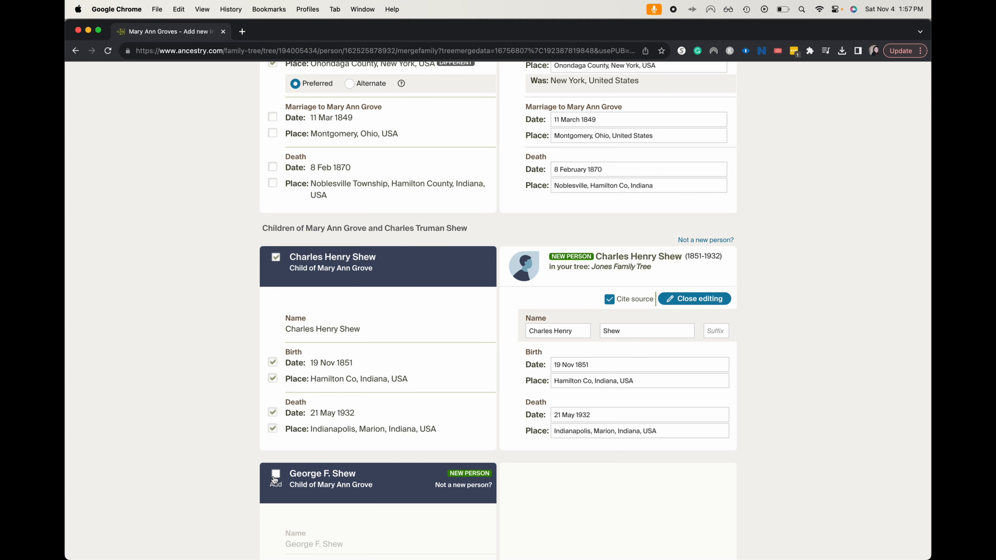
left_click(274, 479)
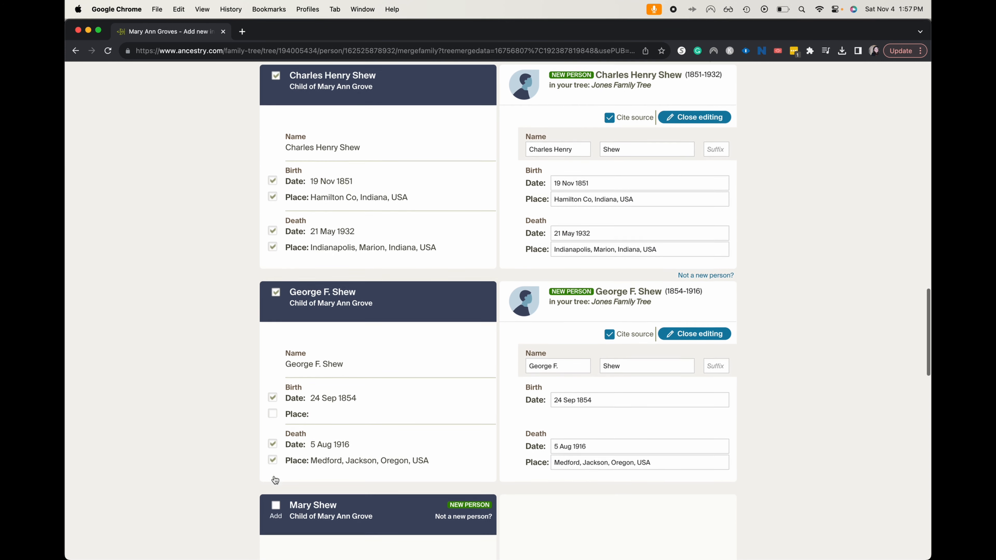
left_click(275, 480)
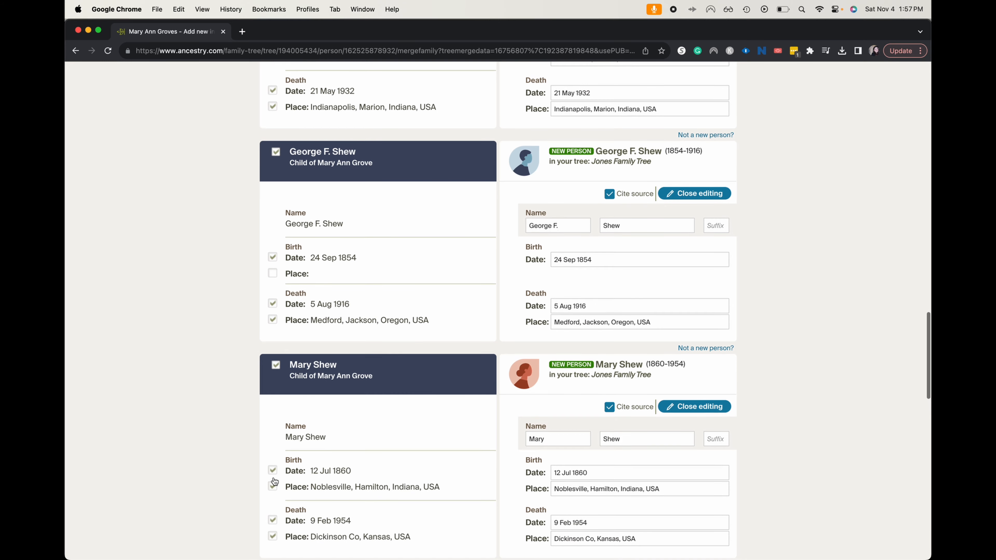
Include the matching daughter already in the tree and the three youngest children, ending with the infant, as new people
left_click(276, 355)
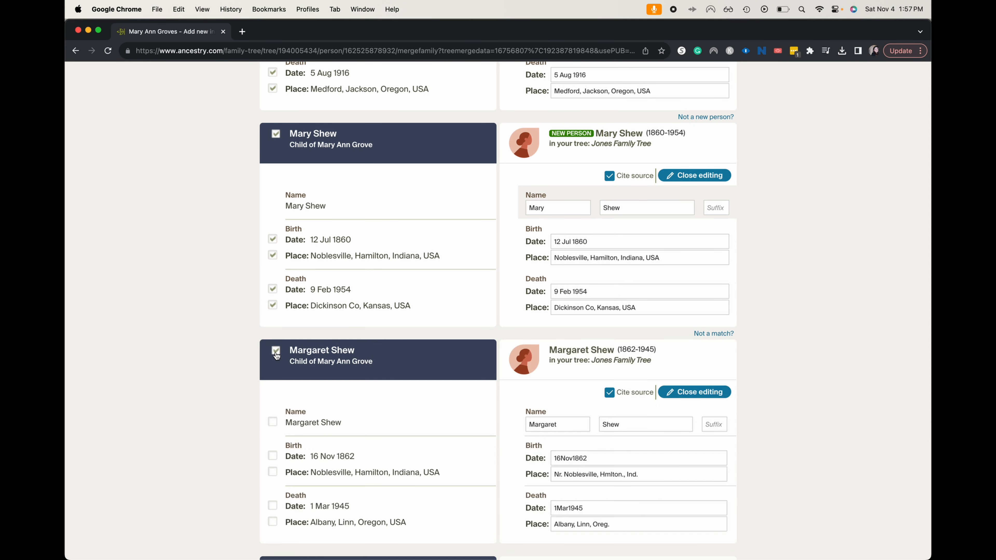
left_click(276, 395)
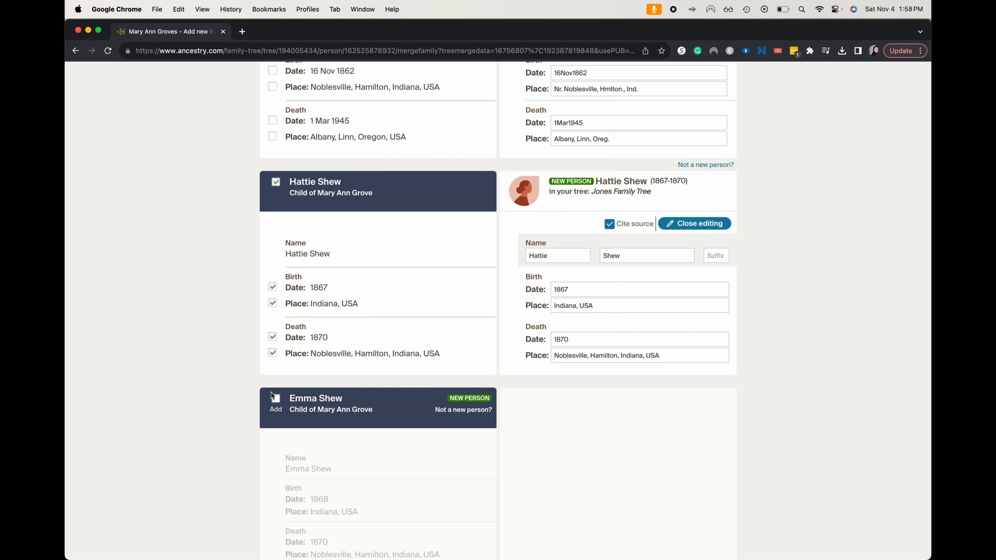
left_click(275, 397)
scroll(274, 412, "down", 4)
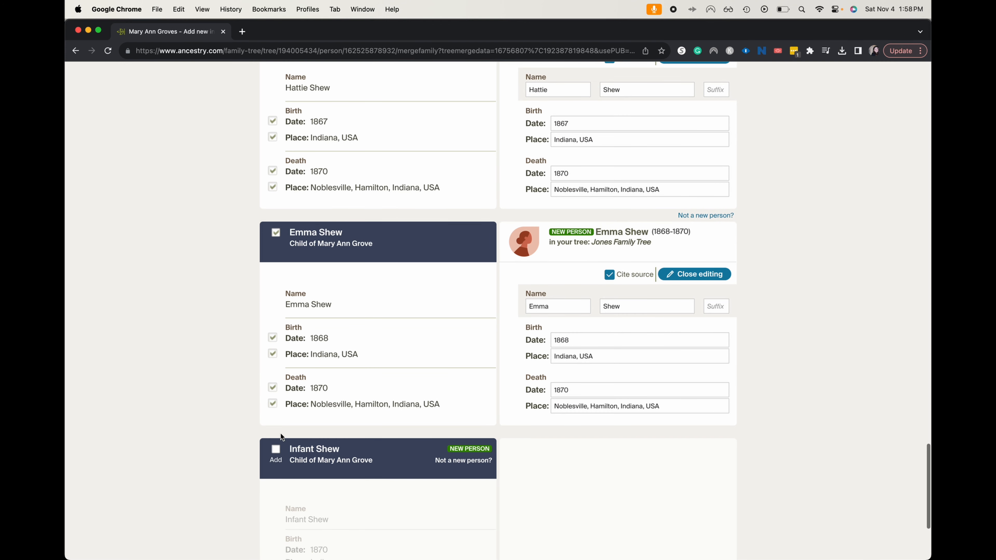
left_click(275, 449)
scroll(278, 431, "down", 4)
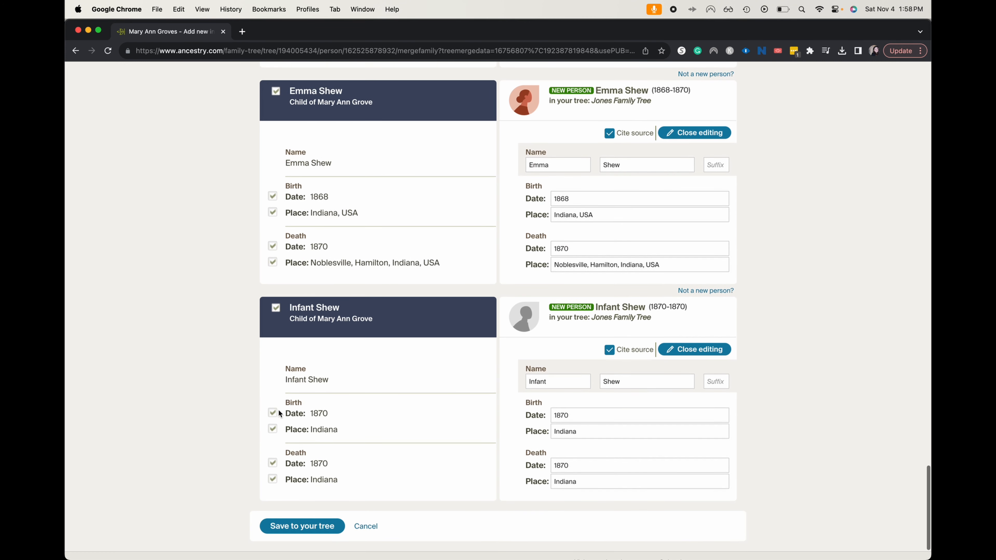
Save the selected family members and details to the tree, and bring up the newly added generations in the vertical tree view
scroll(279, 411, "down", 1)
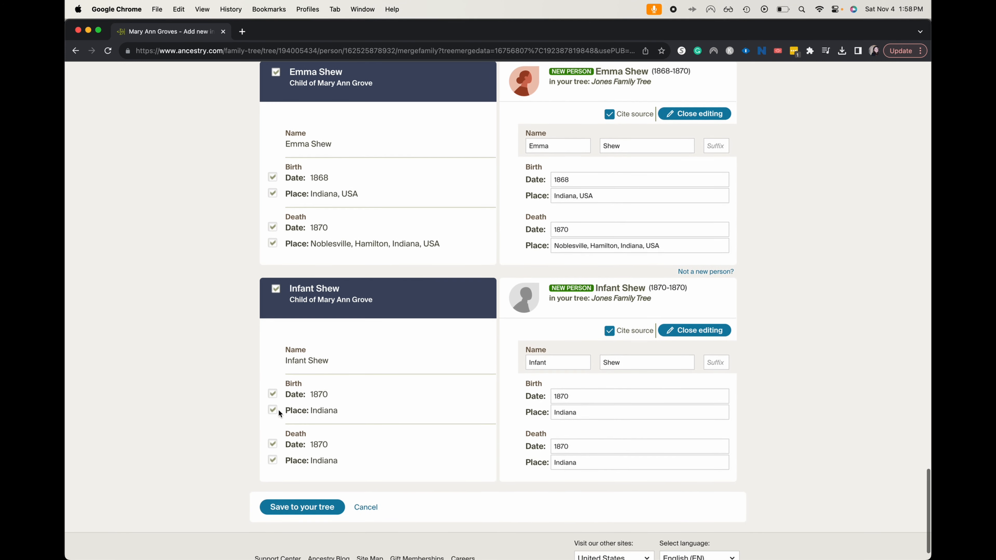
left_click(313, 508)
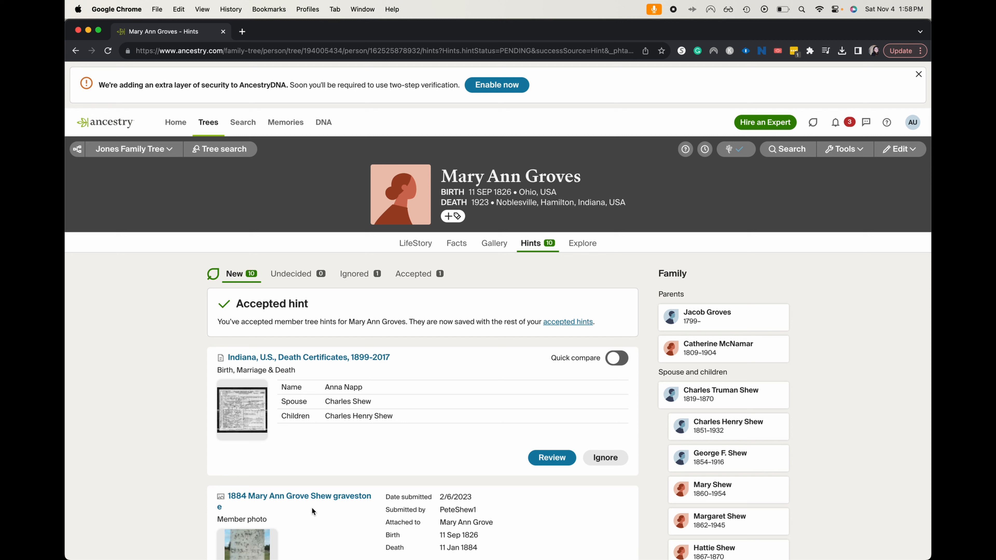
left_click(78, 150)
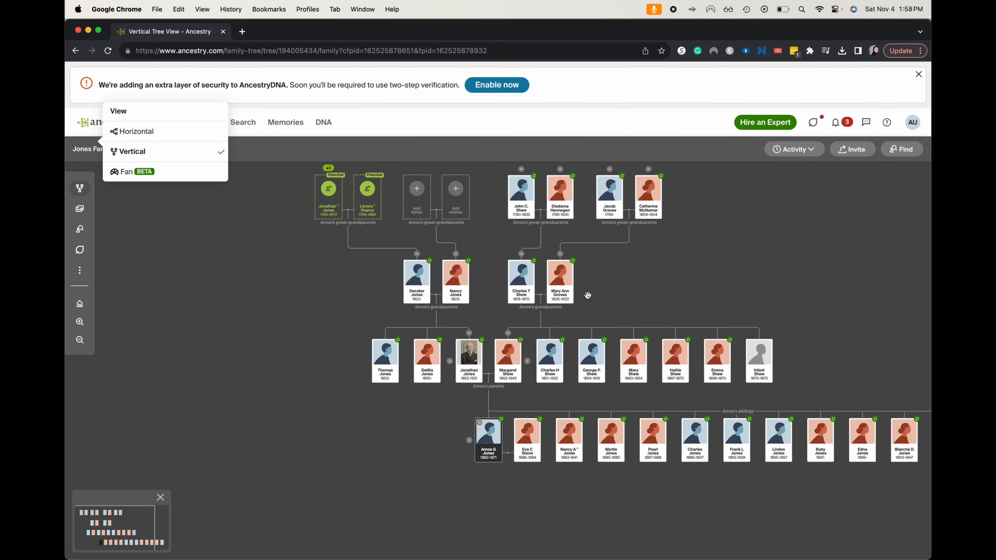
left_click_drag(587, 294, 582, 300)
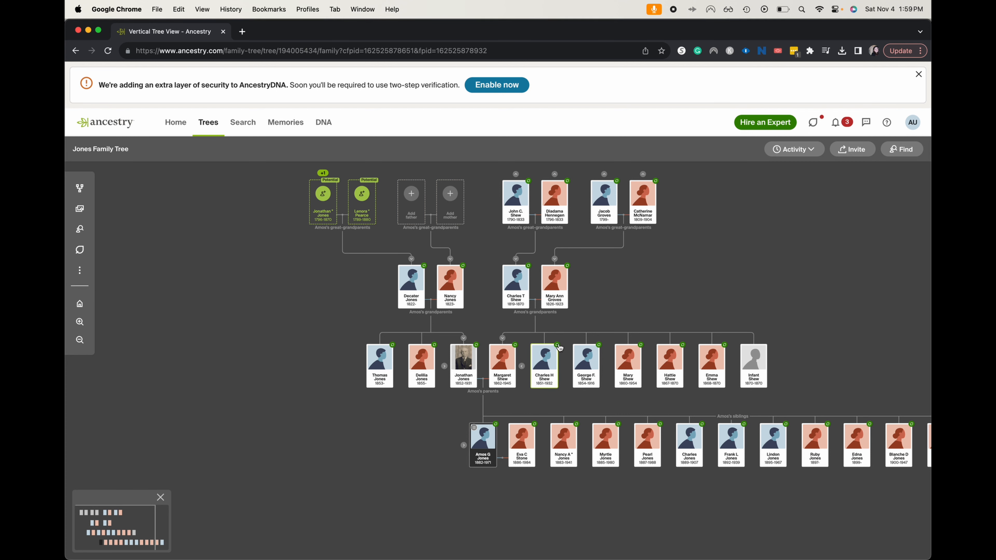
scroll(633, 407, "up", 2)
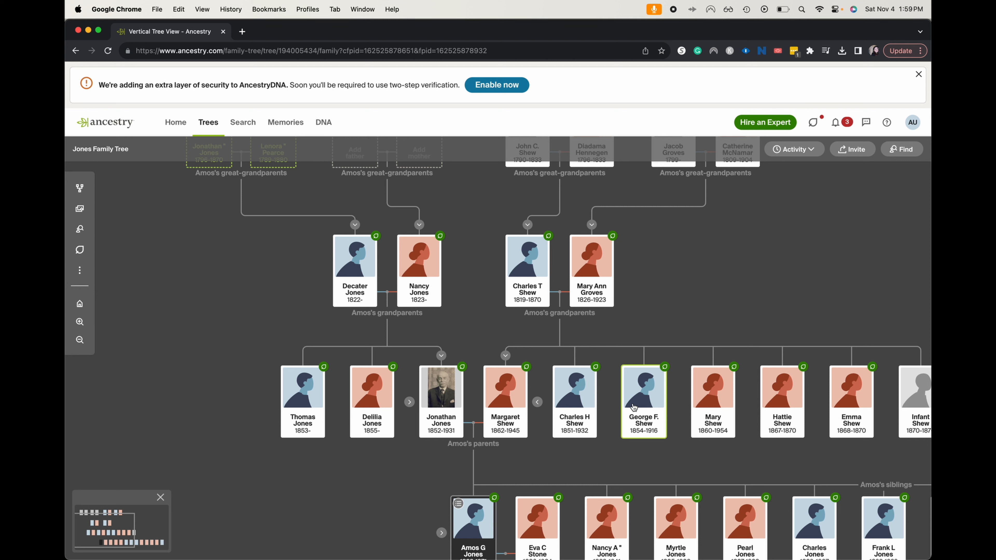
Open the hints for the couple's eldest son and start reviewing his U.S., Find a Grave Index, 1600s-Current record
left_click(596, 370)
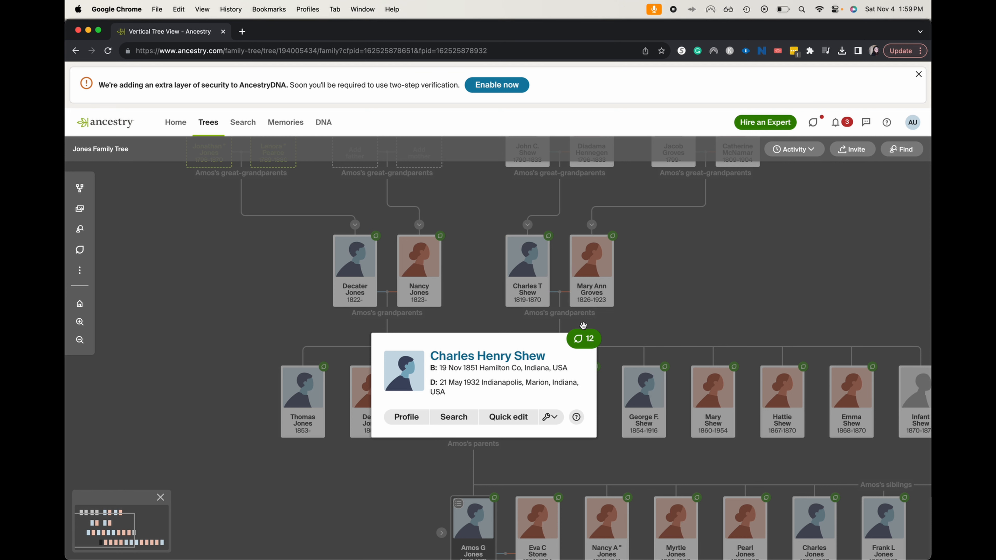
left_click(583, 340)
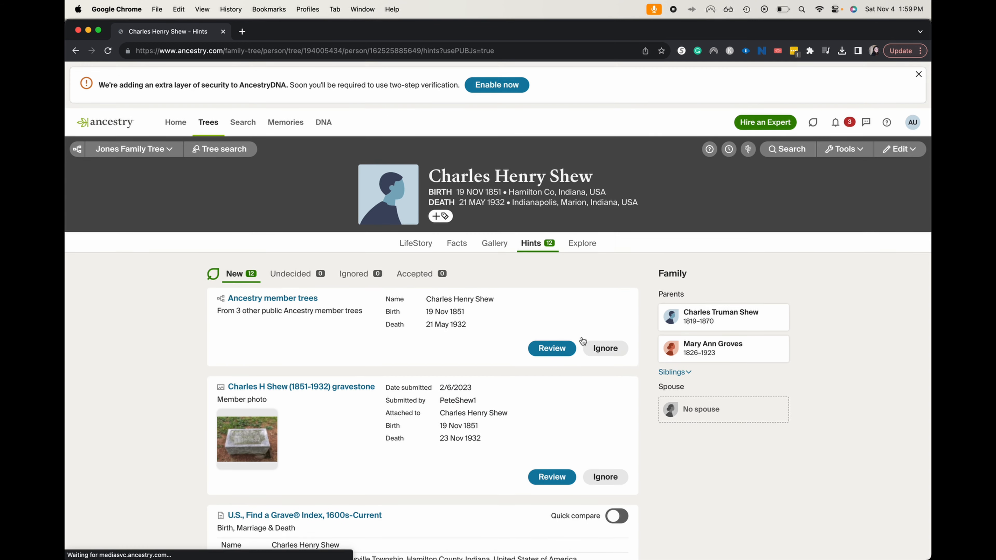
scroll(582, 340, "down", 5)
scroll(582, 341, "down", 3)
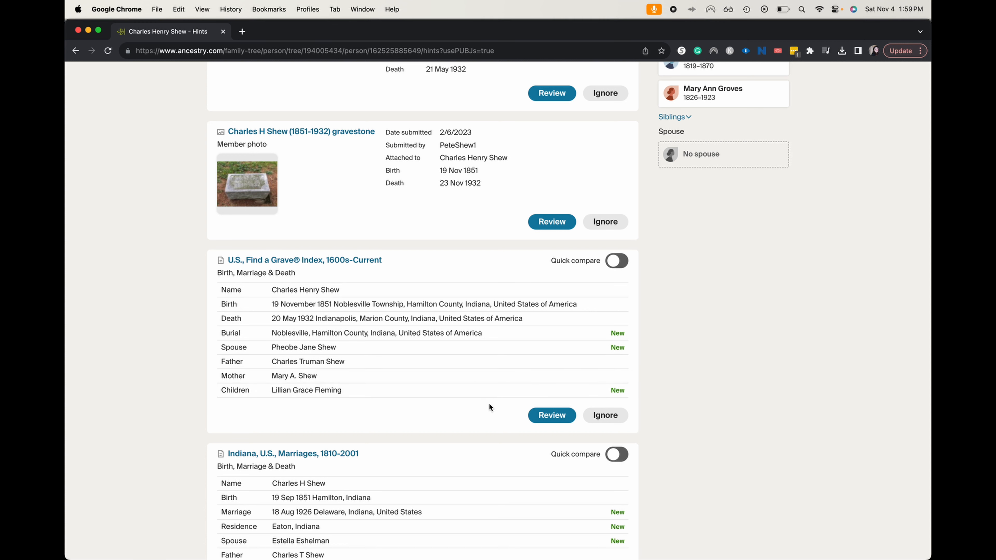
left_click(541, 417)
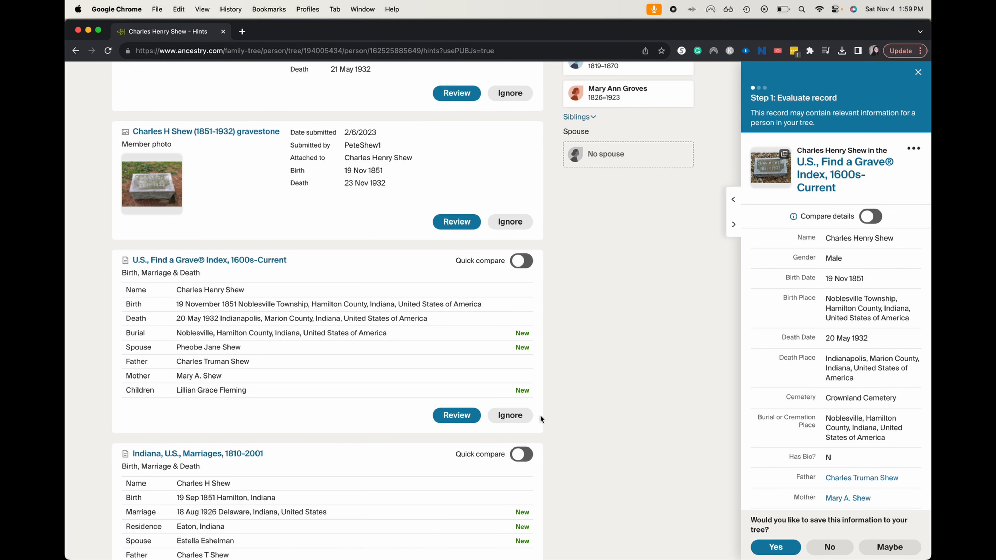
Accept the Find a Grave record for the son, keep only its burial fact selected, and continue to adding related people
scroll(890, 484, "down", 3)
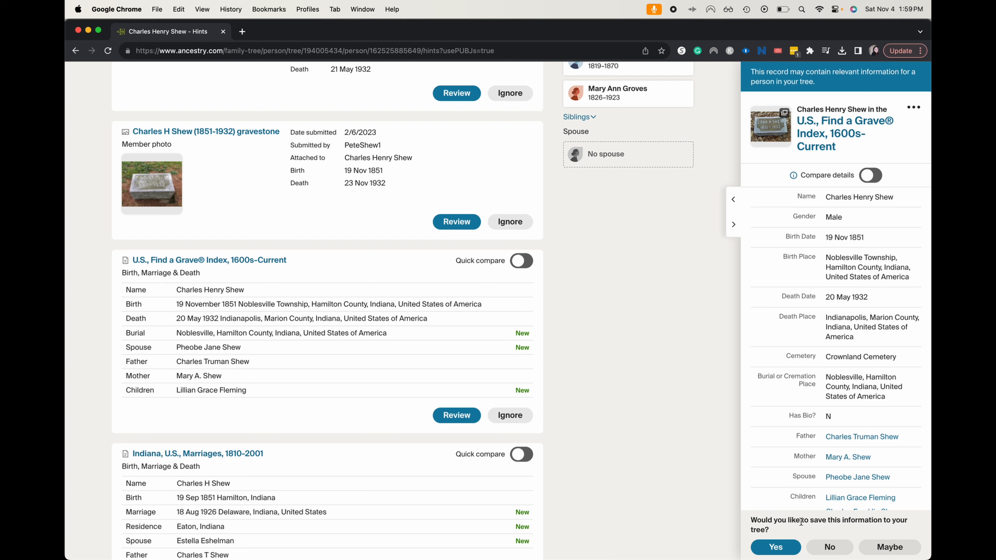
left_click(788, 546)
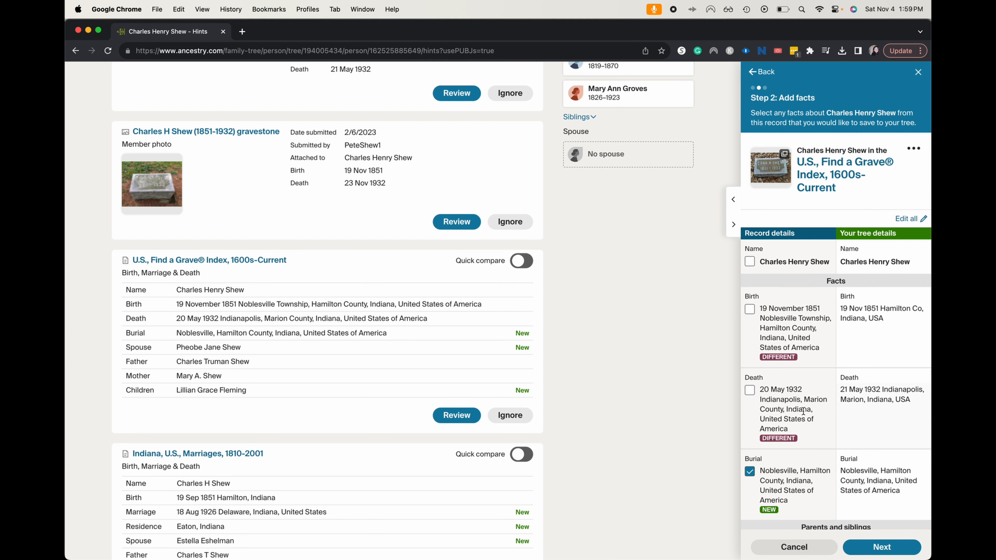
scroll(801, 386, "down", 5)
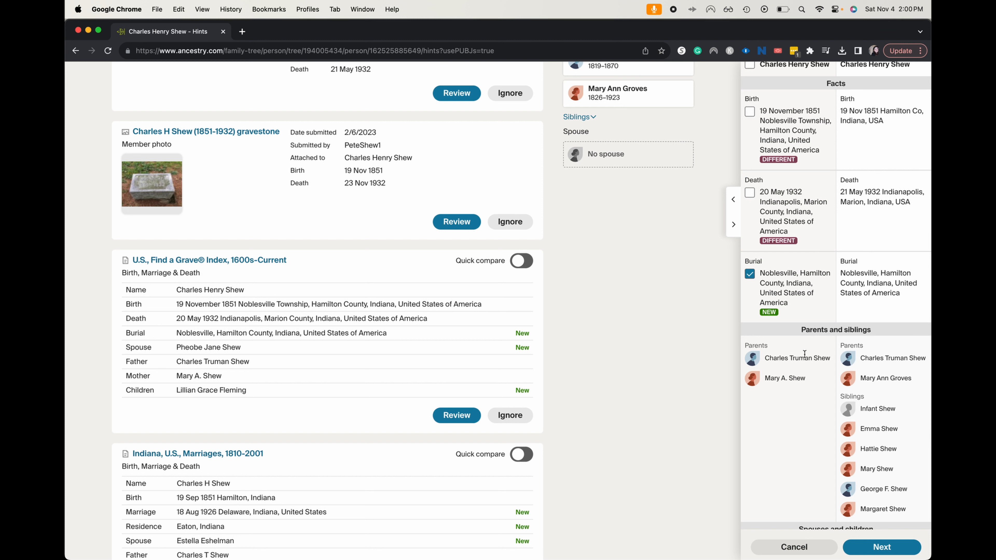
scroll(803, 353, "down", 4)
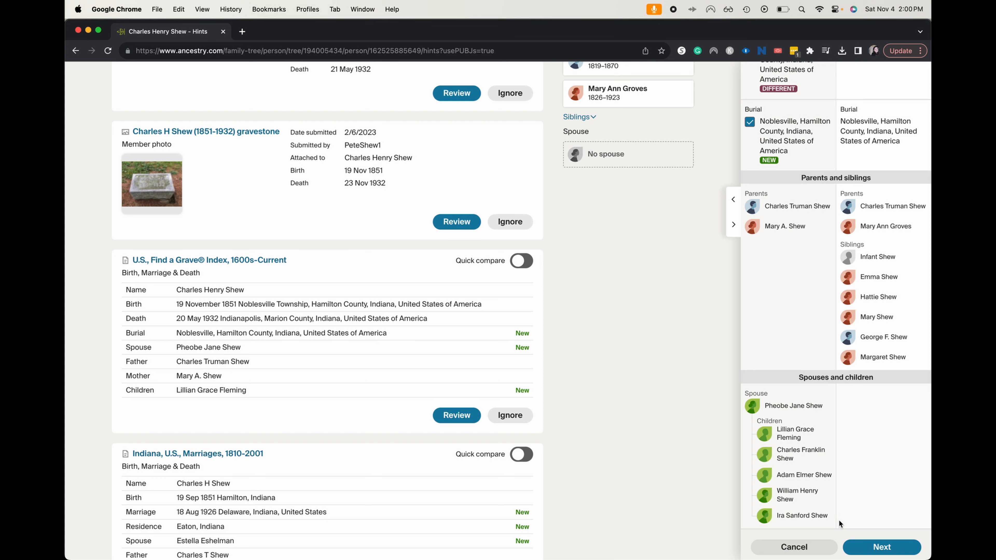
left_click(855, 546)
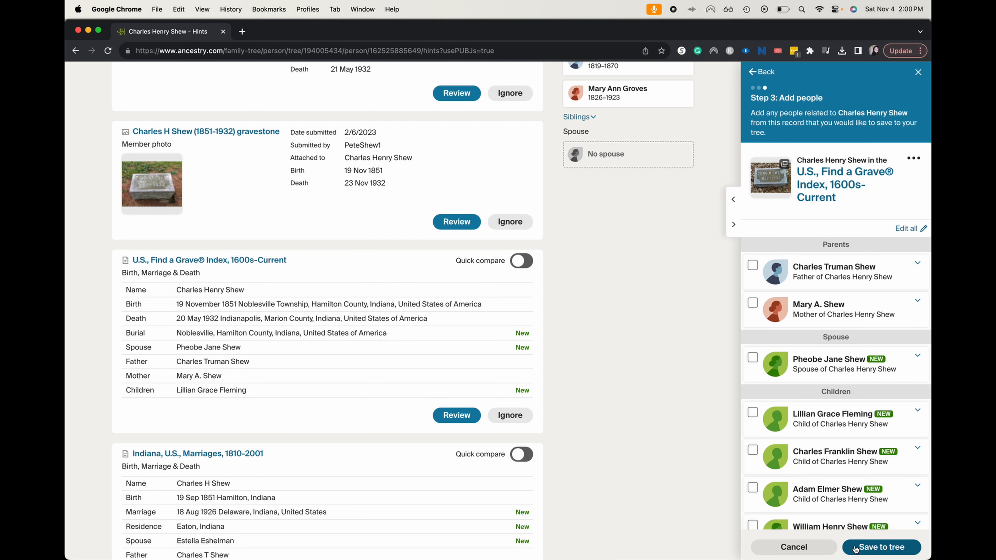
Include the father, mother and spouse from the Find a Grave record among the people being saved
left_click(752, 265)
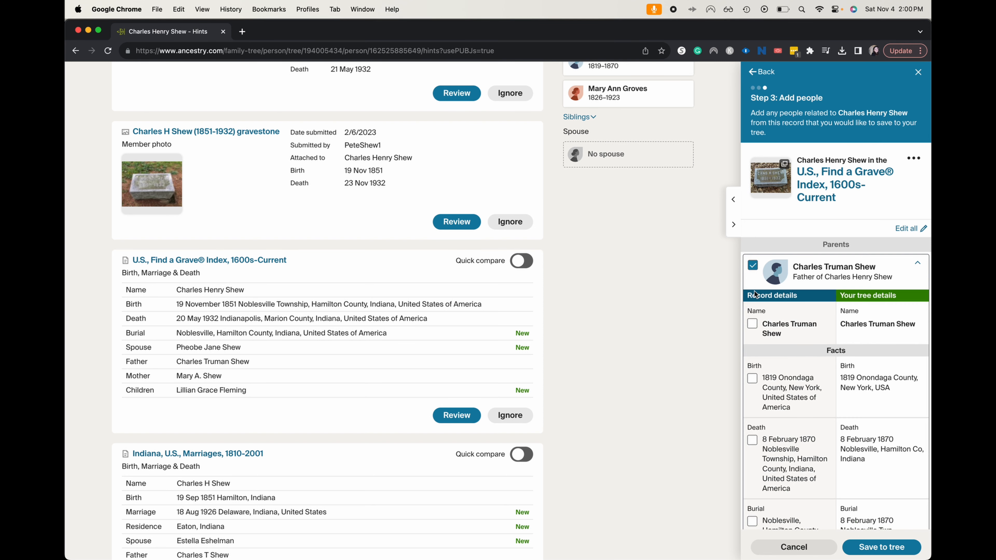
scroll(748, 332, "down", 2)
scroll(748, 331, "down", 5)
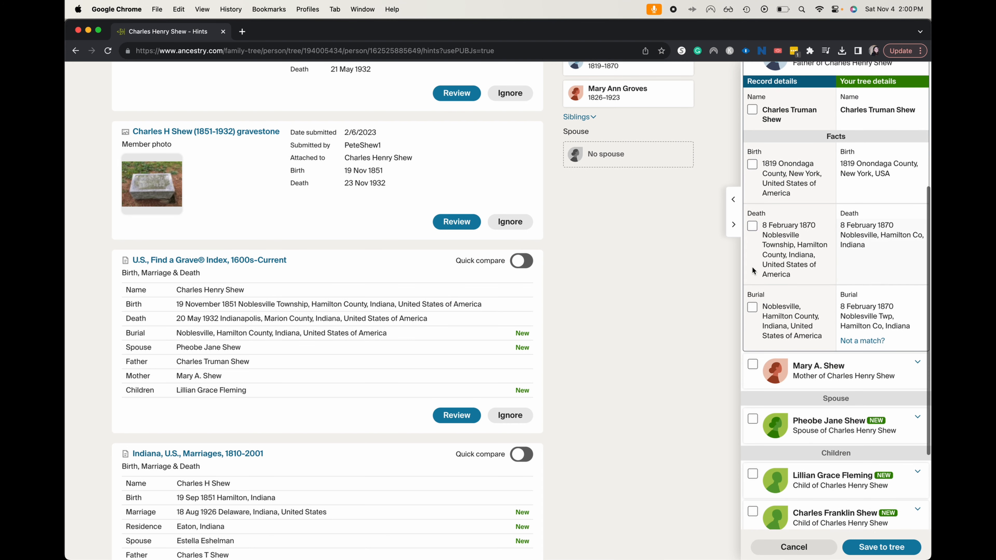
left_click(752, 363)
scroll(751, 367, "down", 7)
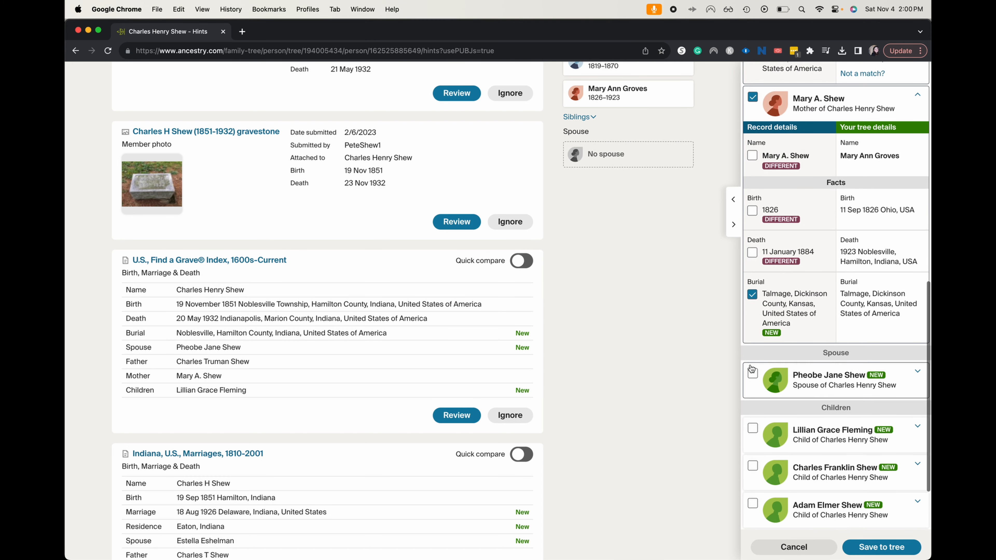
left_click(751, 371)
Include the first three children listed in the Find a Grave record as new people
scroll(750, 372, "down", 8)
left_click(752, 349)
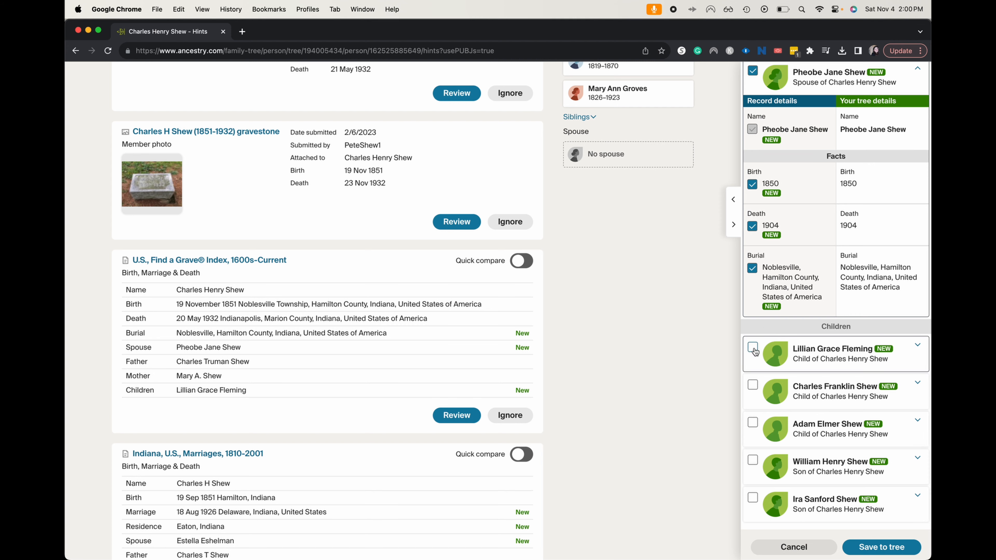
scroll(757, 456, "down", 6)
left_click(752, 411)
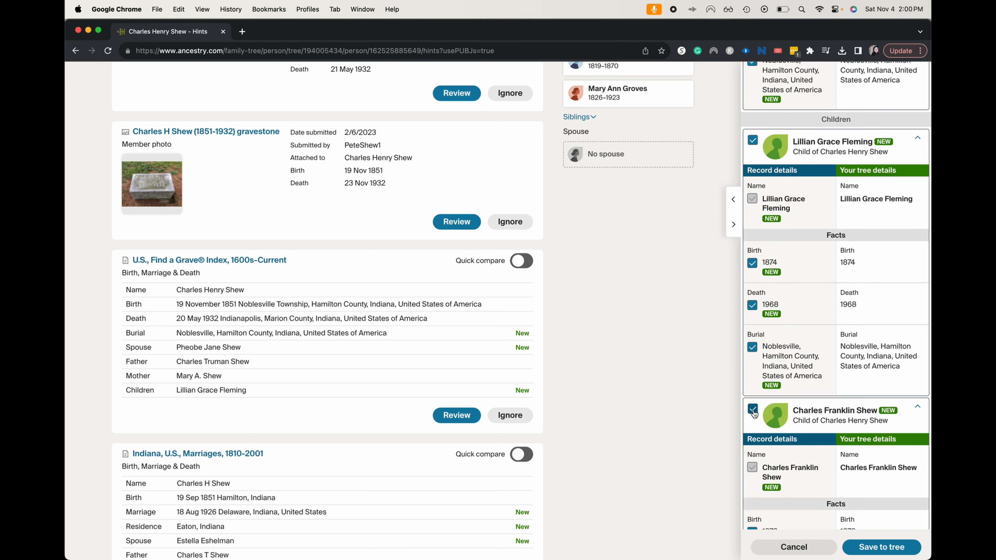
scroll(758, 469, "down", 5)
left_click(752, 489)
Include the last two sons in the Find a Grave record as new people and save all selections to the tree
scroll(755, 493, "down", 8)
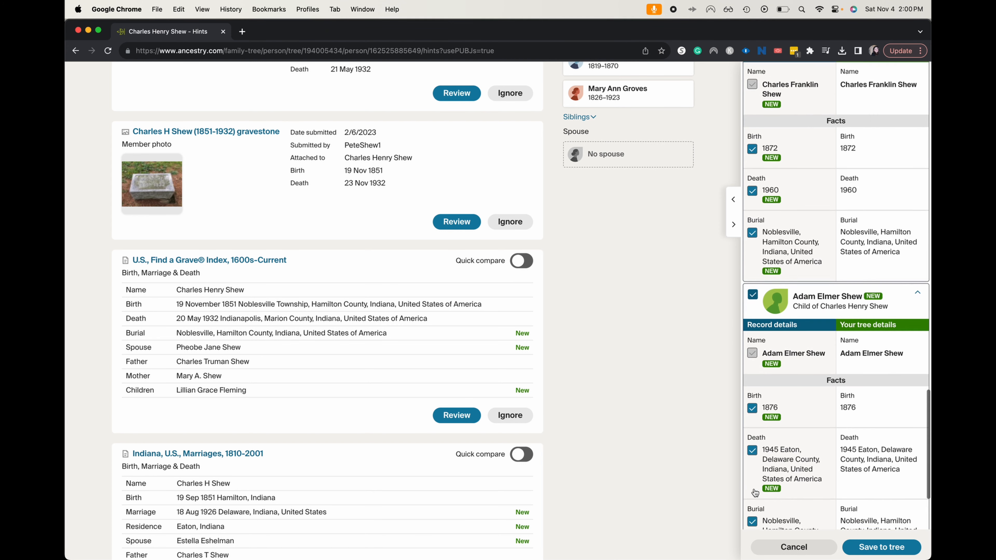
left_click(752, 461)
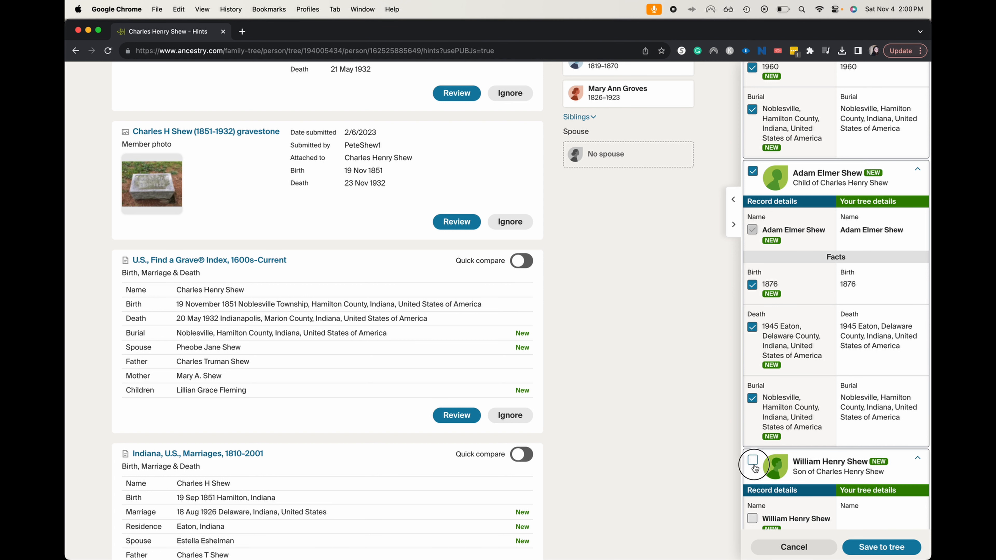
scroll(755, 468, "down", 1)
scroll(755, 468, "down", 5)
left_click(752, 497)
left_click(878, 550)
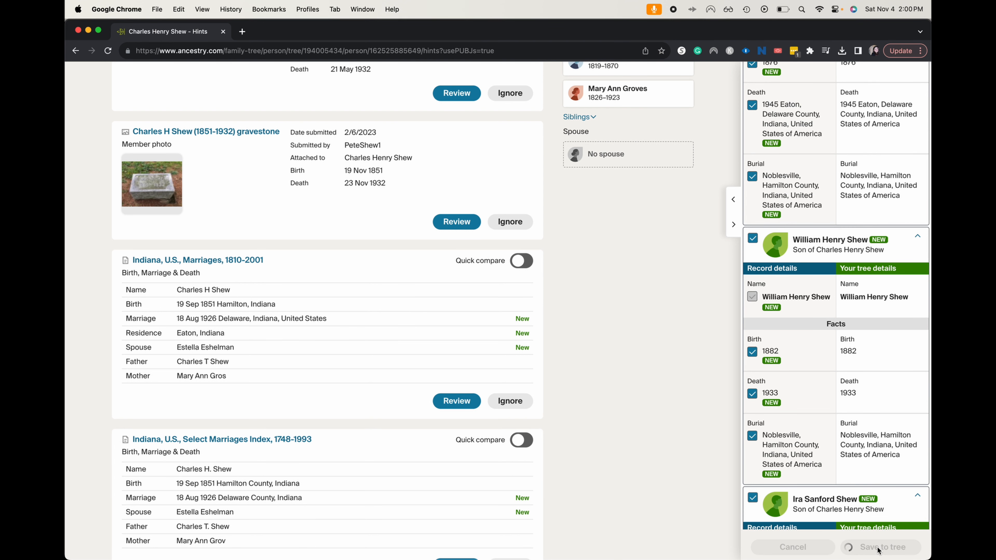